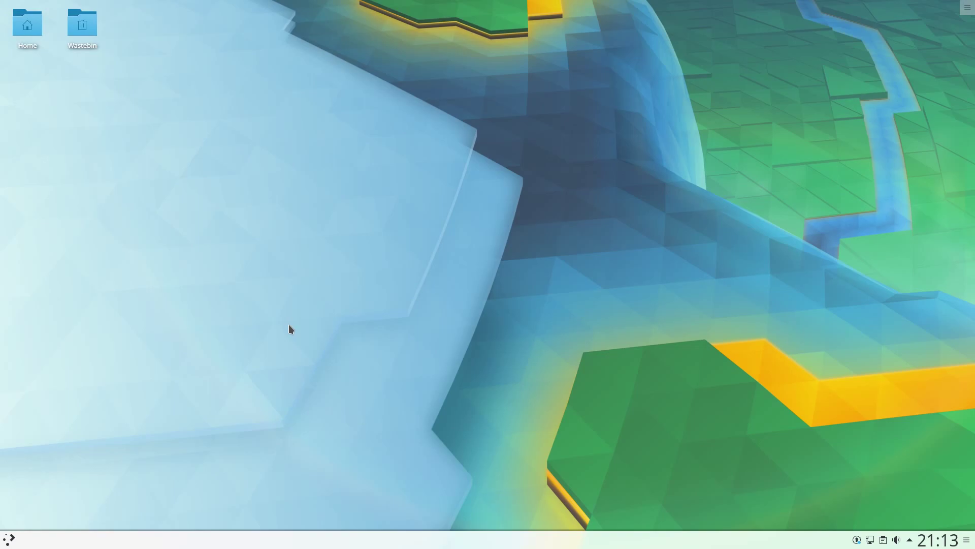
Open a Konsole terminal from Kickoff and run 'uname -a' and 'free -m'.
left_click(10, 538)
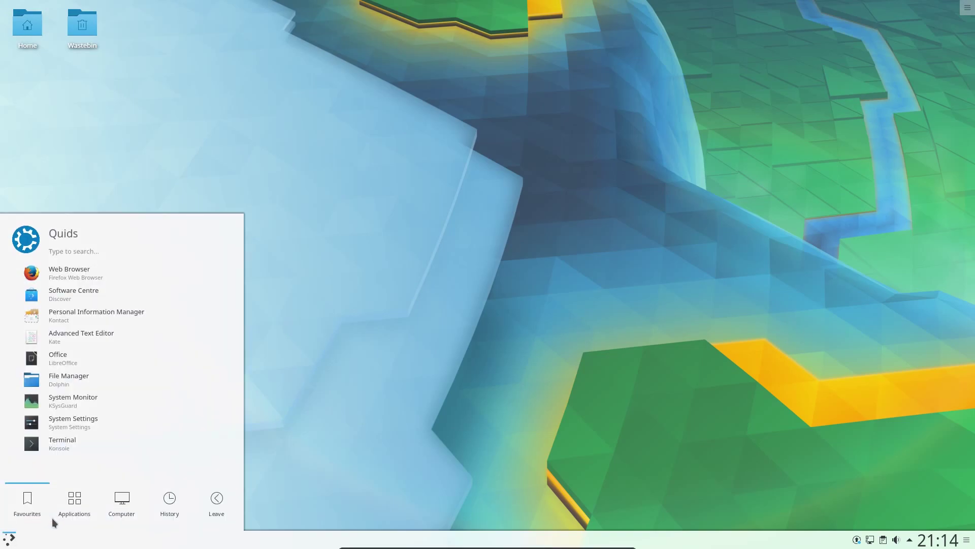
left_click(53, 444)
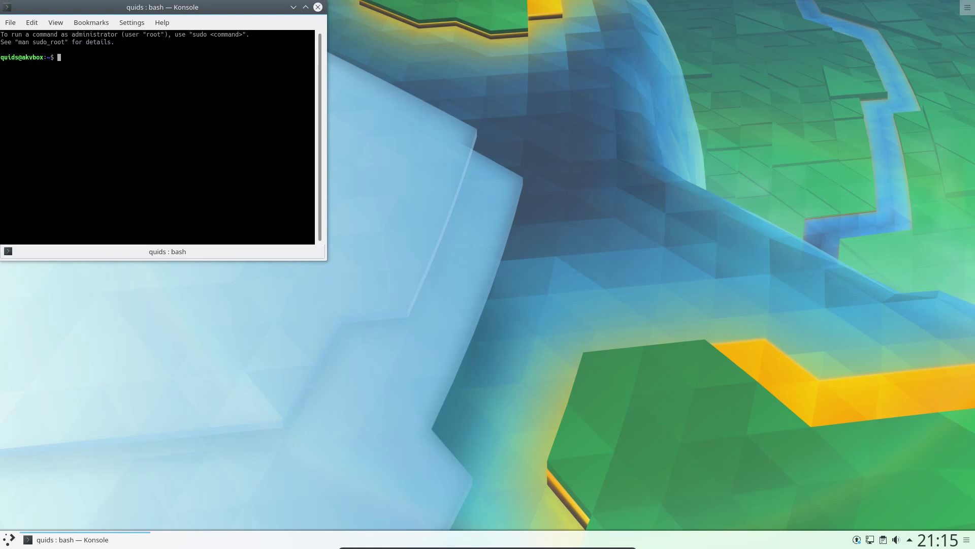
type("uname -a")
key("Return")
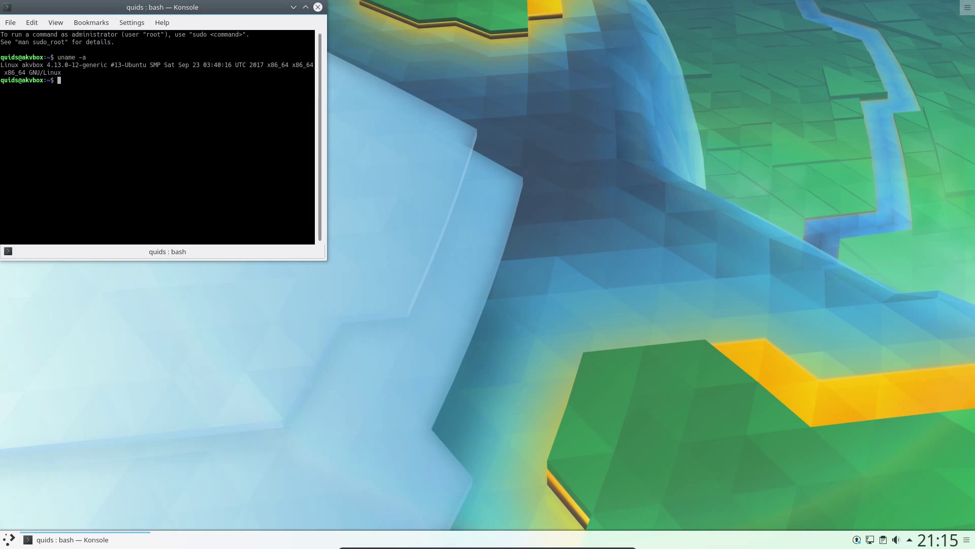
type("free -m")
key("Return")
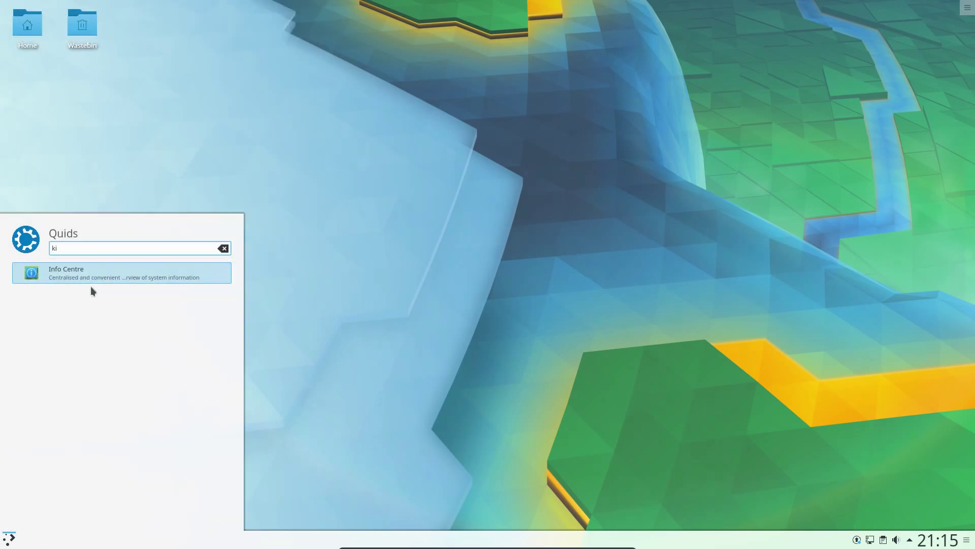
Launch Info Centre to view the Kubuntu 17.10 About System page, then close it.
left_click(91, 285)
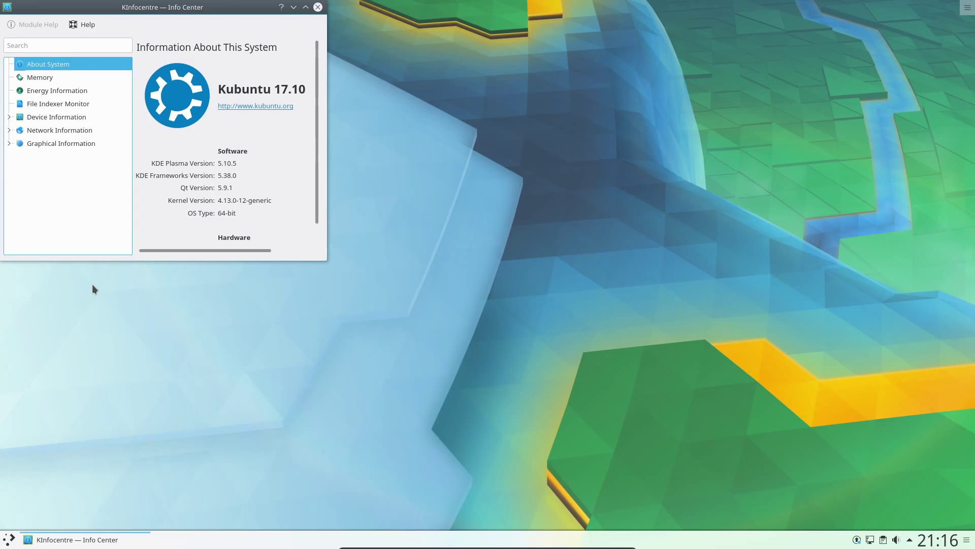
left_click(318, 7)
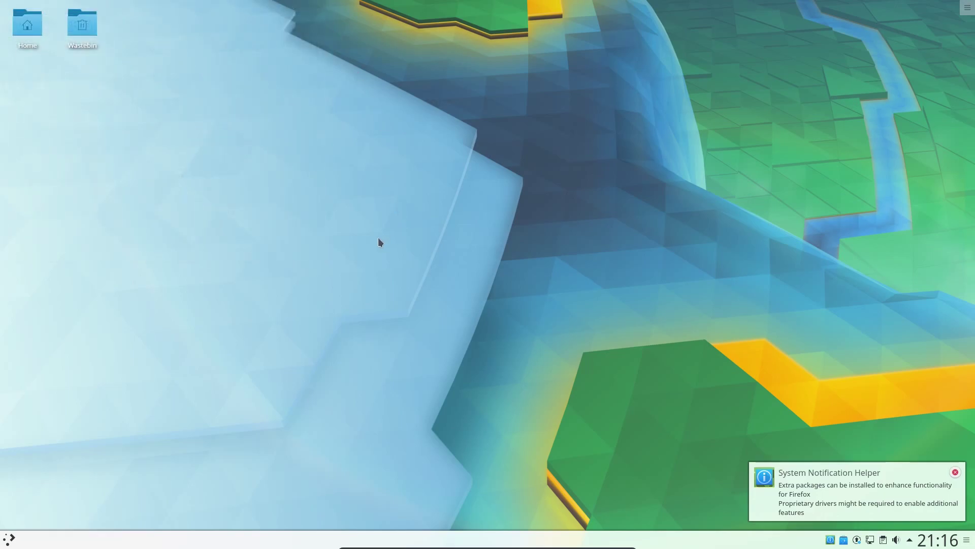
Launch Muon Package Manager via a 'mu' search, then open Discover's Updates (35) page.
key("super")
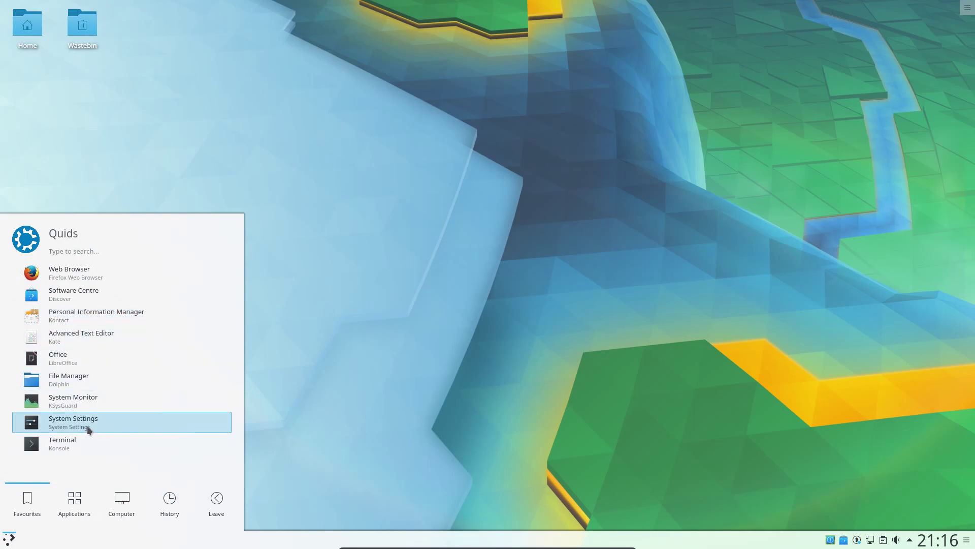
type("mu")
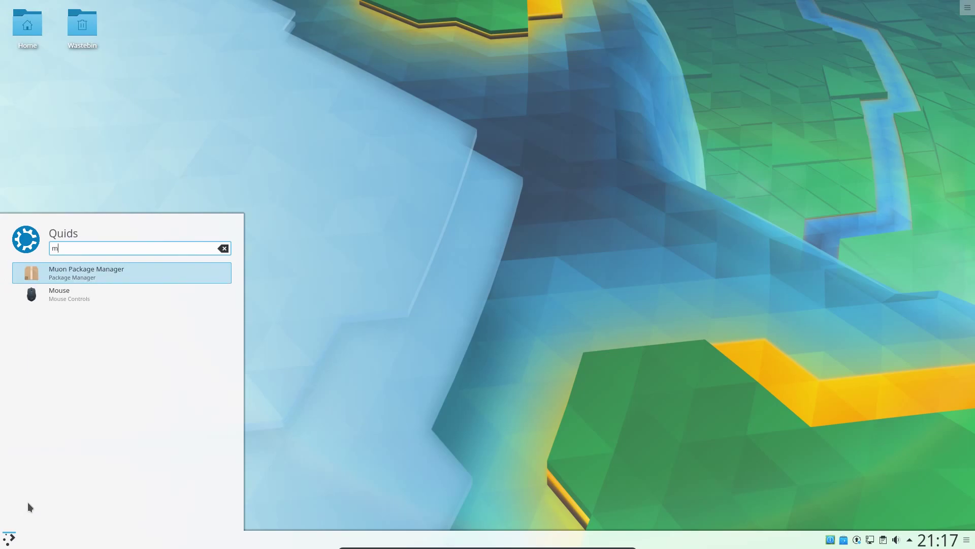
left_click(96, 280)
key("alt+F1")
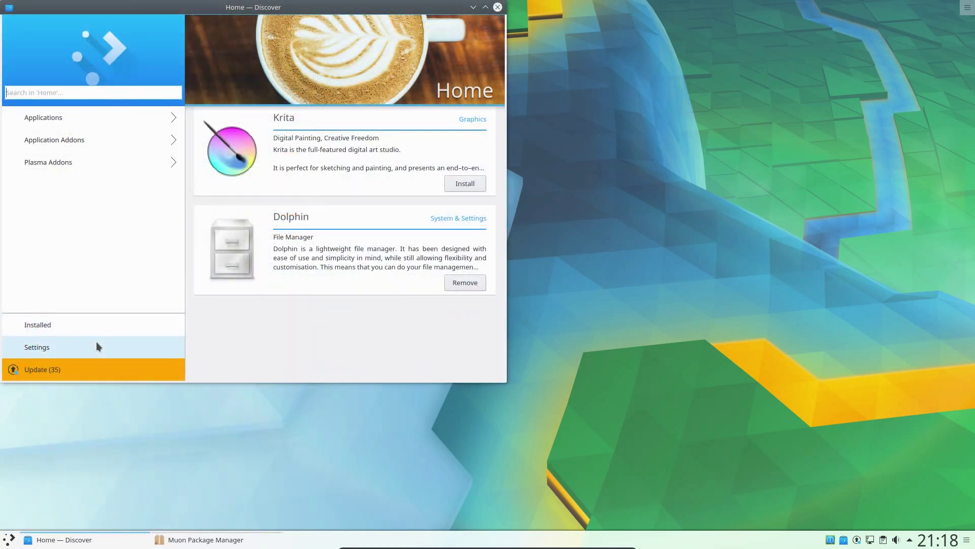
left_click(70, 371)
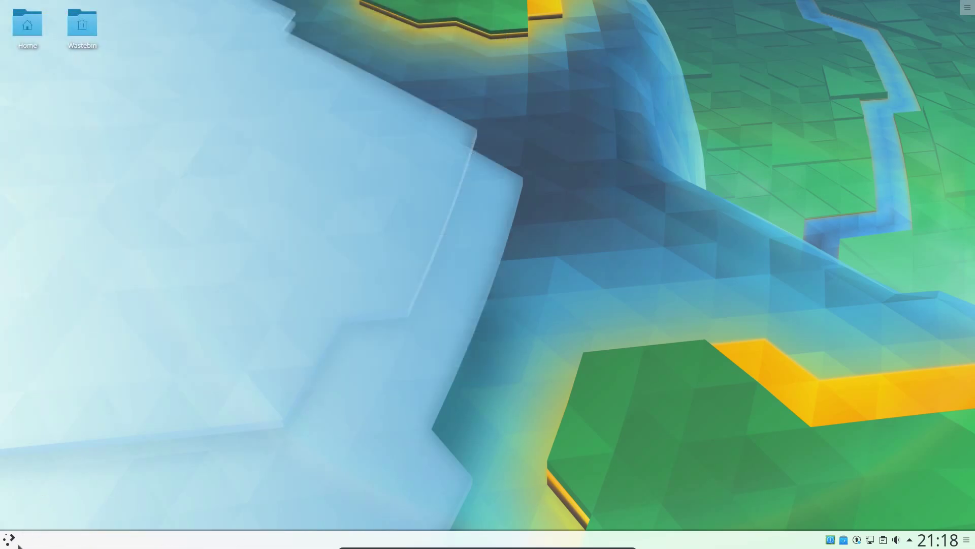
Launch VLC from a 'vlc' search, accept its privacy and network policy, and close it.
left_click(9, 538)
type("vlc")
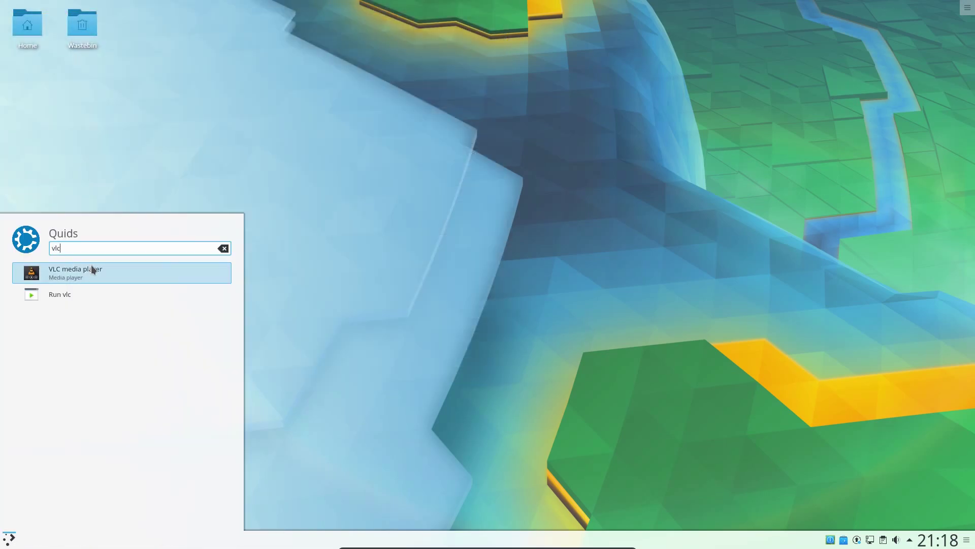
left_click(92, 273)
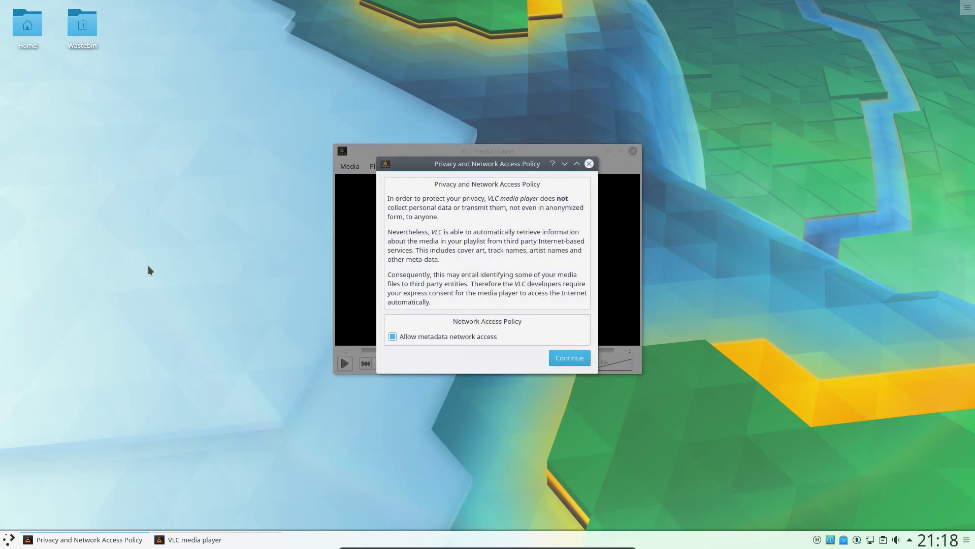
left_click(568, 357)
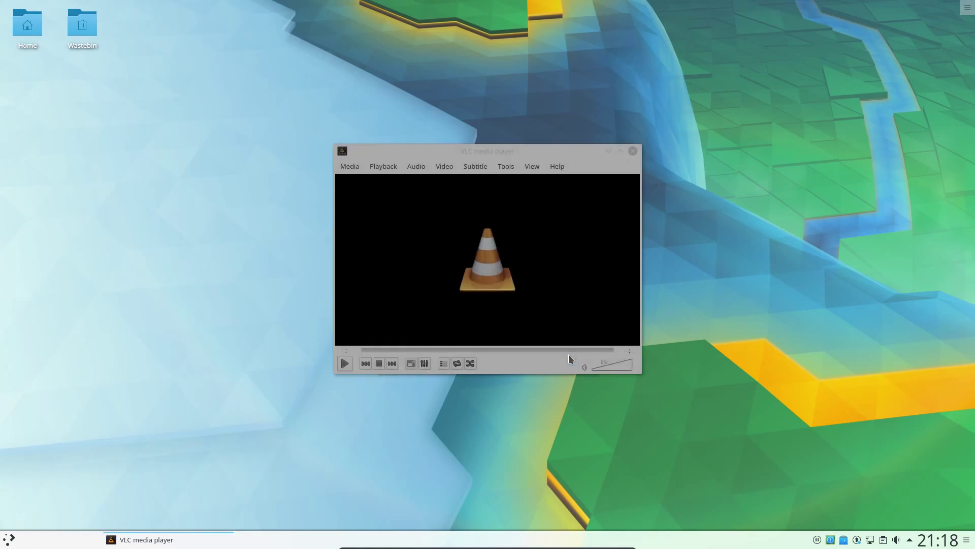
left_click(633, 151)
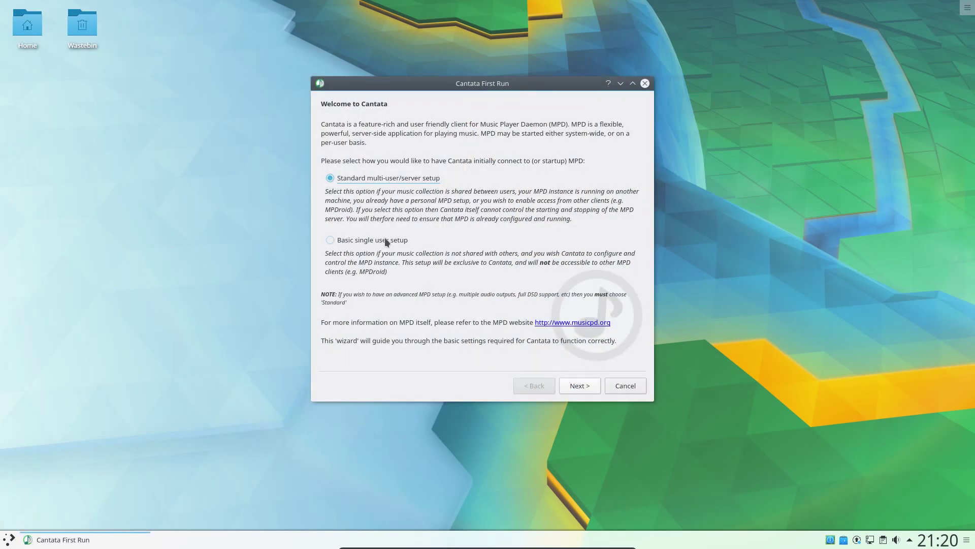
Finish Cantata's First Run wizard with Basic single user setup, default Music folder, covers and lyrics.
left_click(386, 237)
left_click(590, 390)
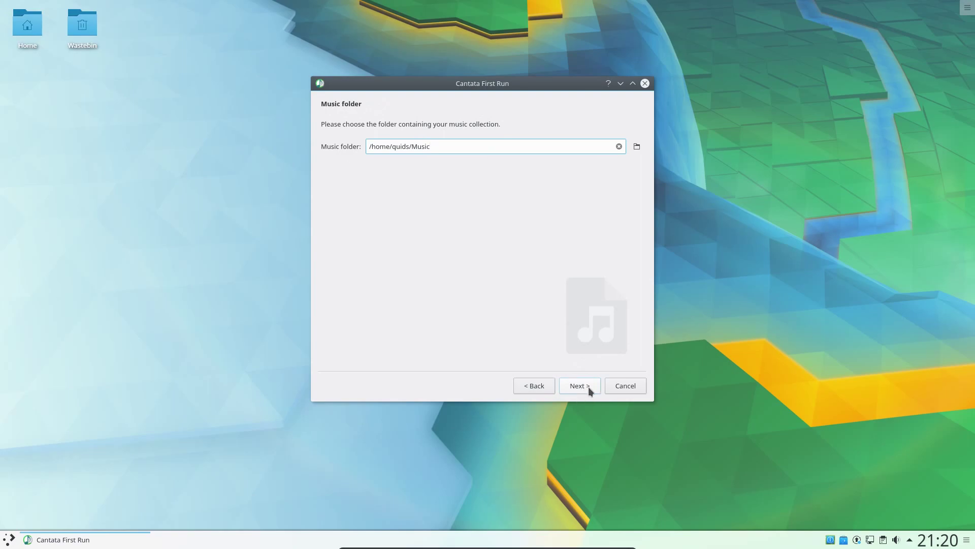
left_click(588, 385)
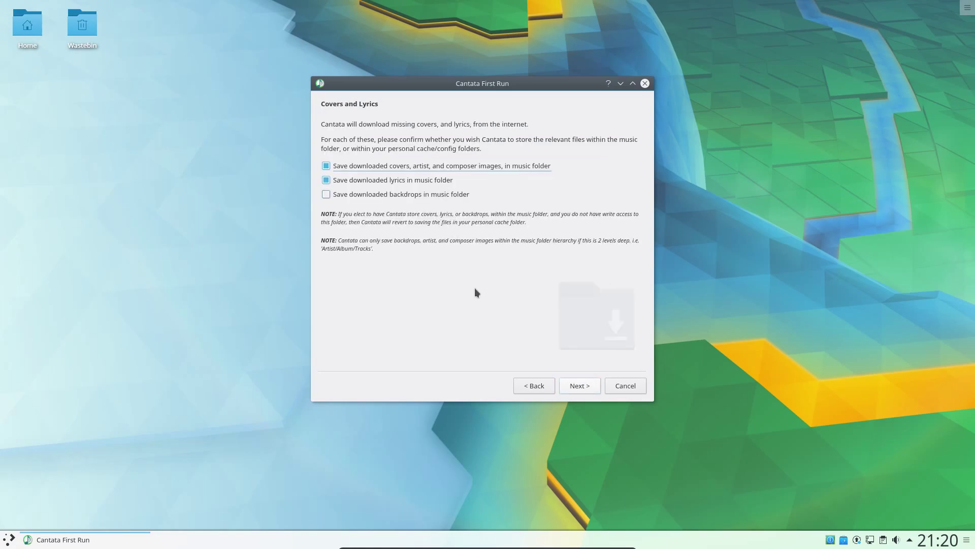
left_click(569, 388)
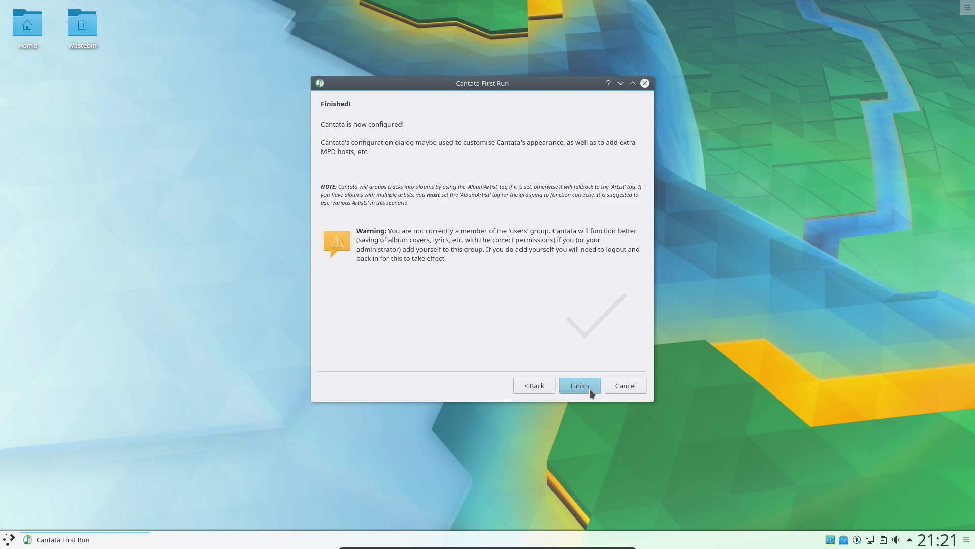
left_click(587, 385)
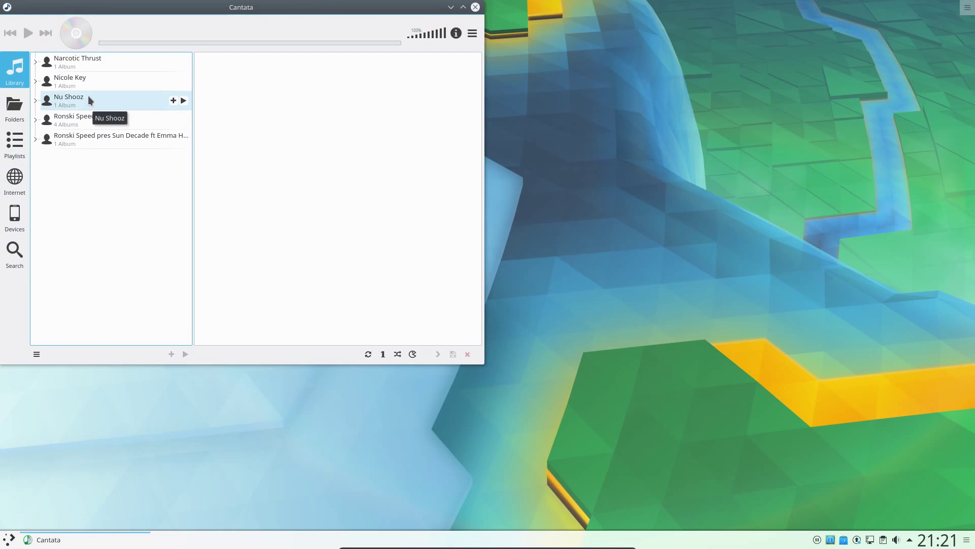
Queue Nicole Key's track 'Love' from the artist library, then browse the Nicole Key folder.
left_click(76, 62)
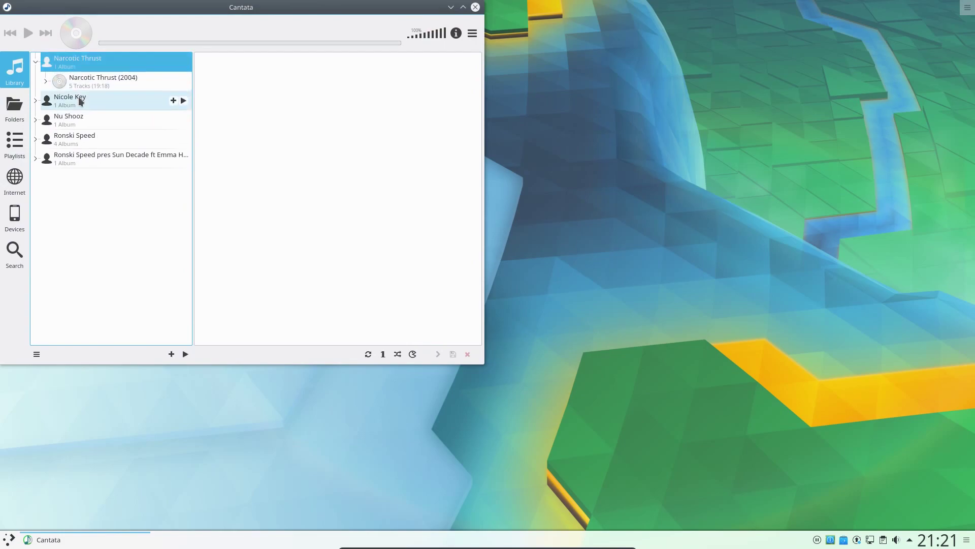
left_click(81, 77)
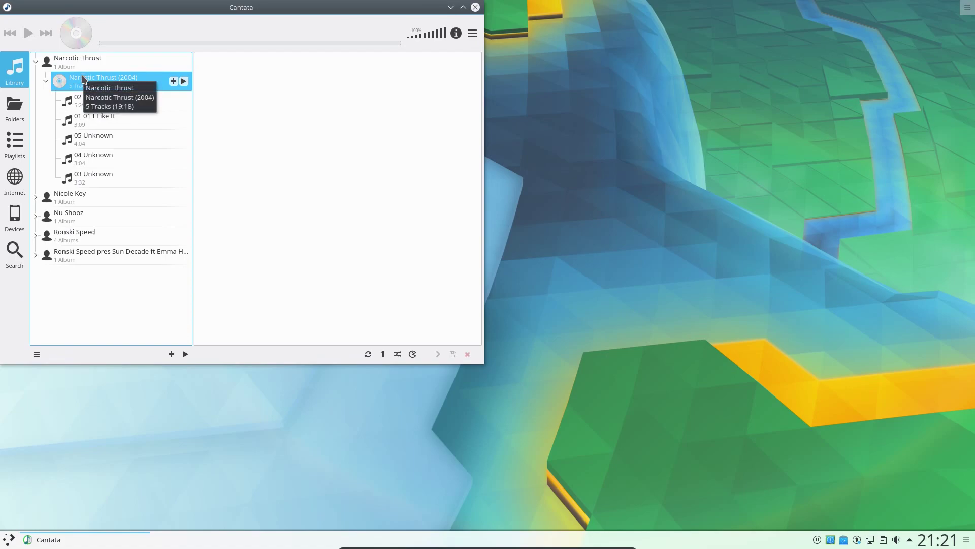
left_click(60, 200)
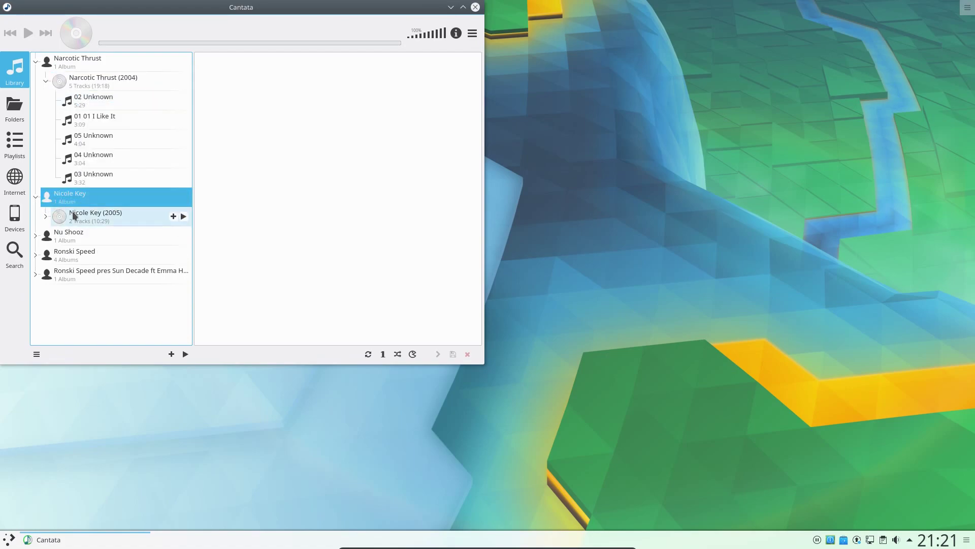
left_click(74, 216)
double_click(81, 235)
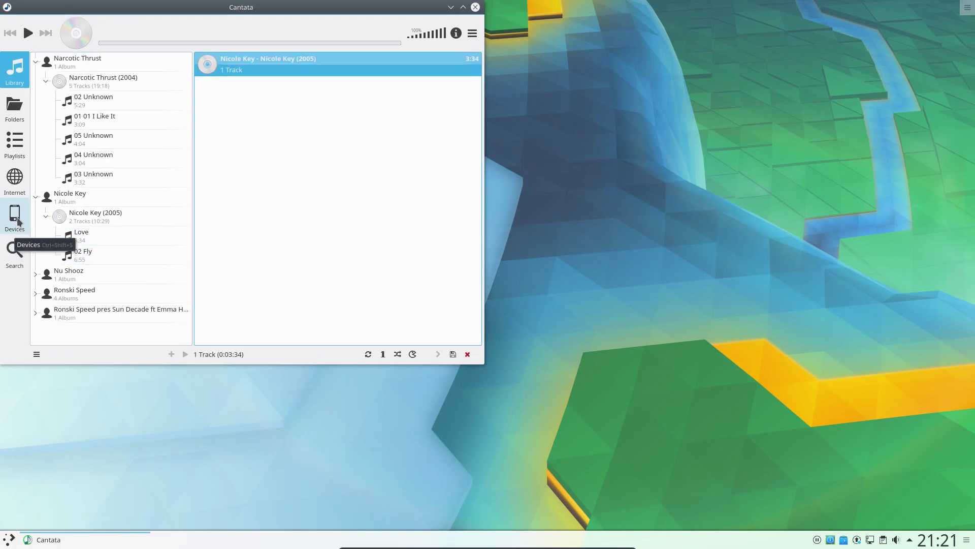
left_click(10, 114)
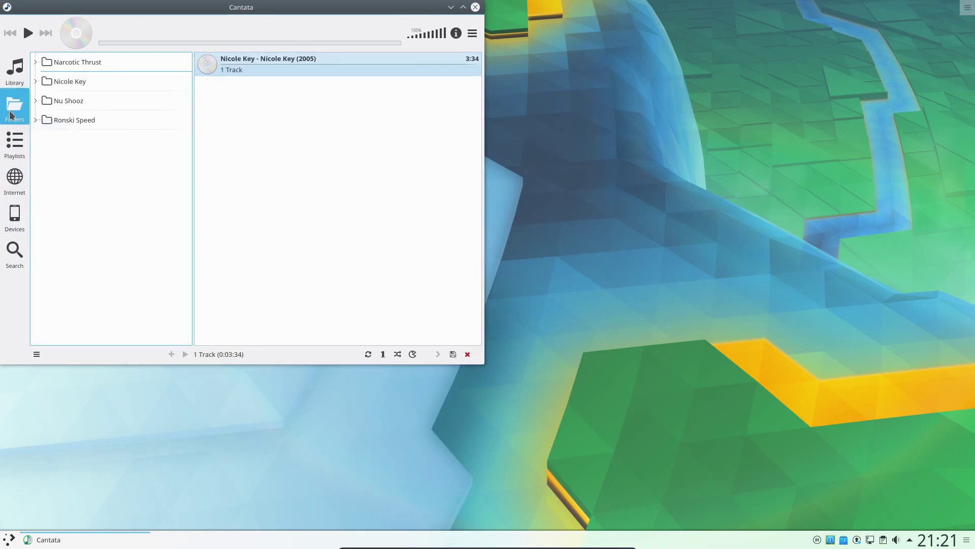
left_click(70, 83)
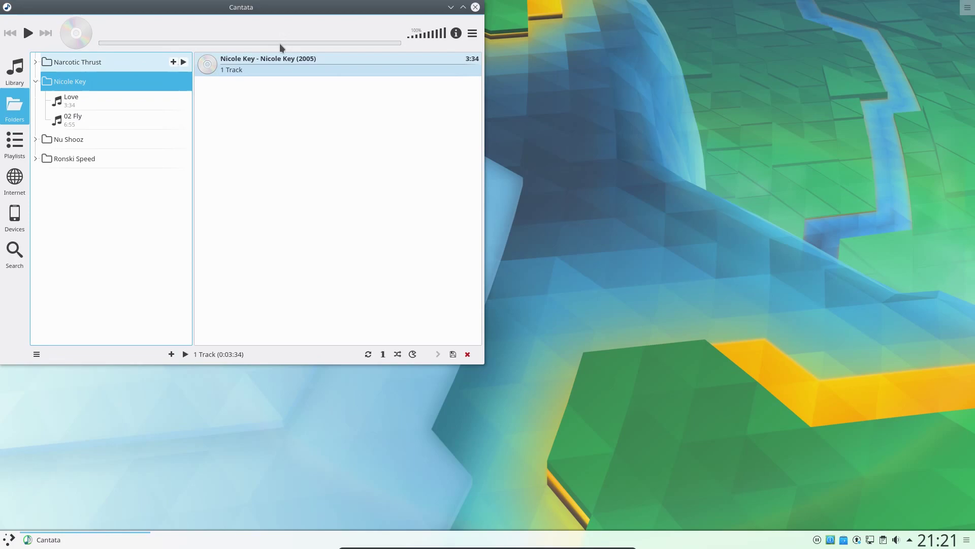
Toggle the current track's info view, close Cantata, and bring up the launcher's options.
left_click(456, 33)
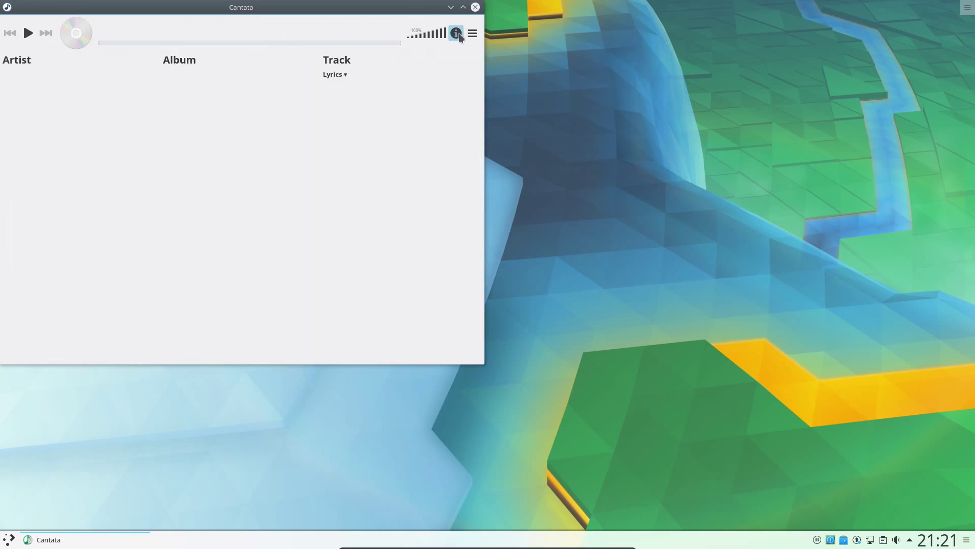
left_click(456, 34)
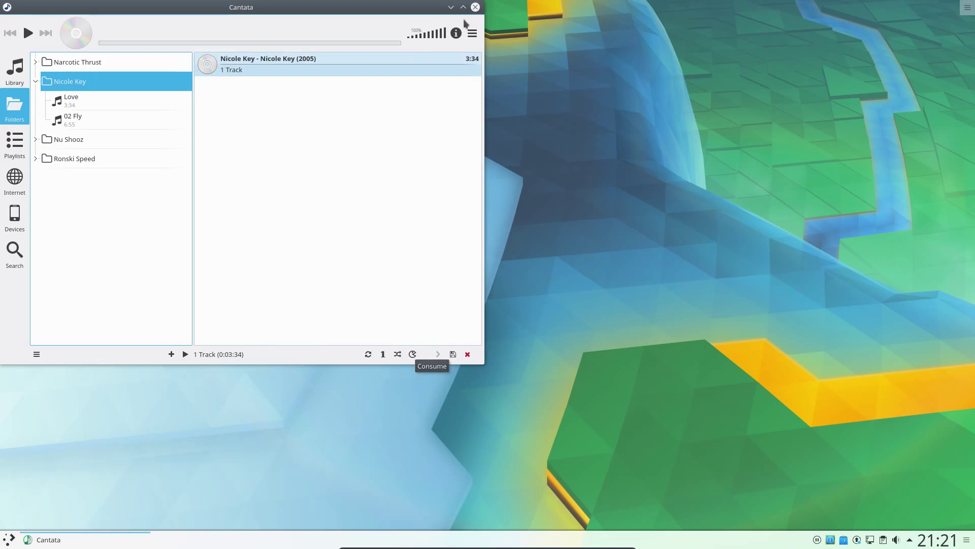
left_click(476, 7)
right_click(9, 539)
left_click(51, 511)
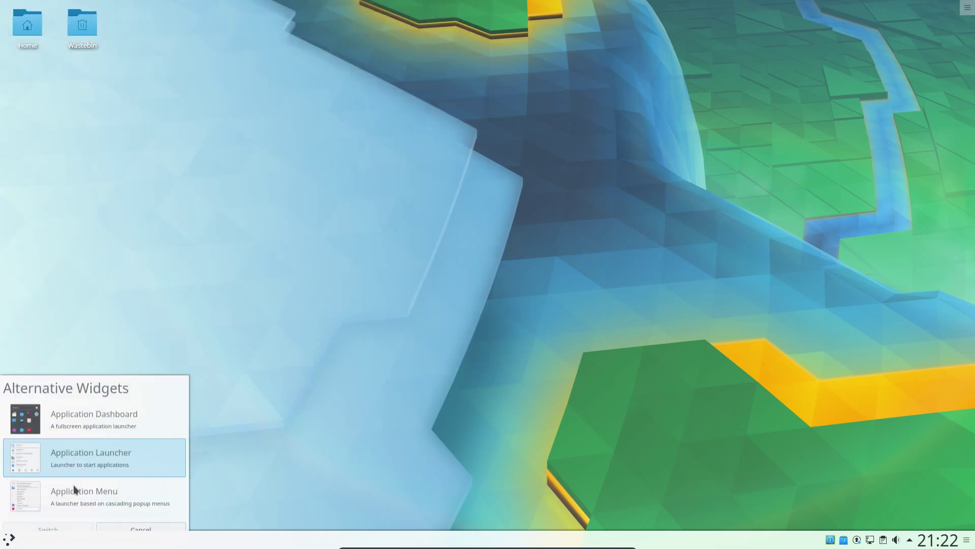
left_click(142, 519)
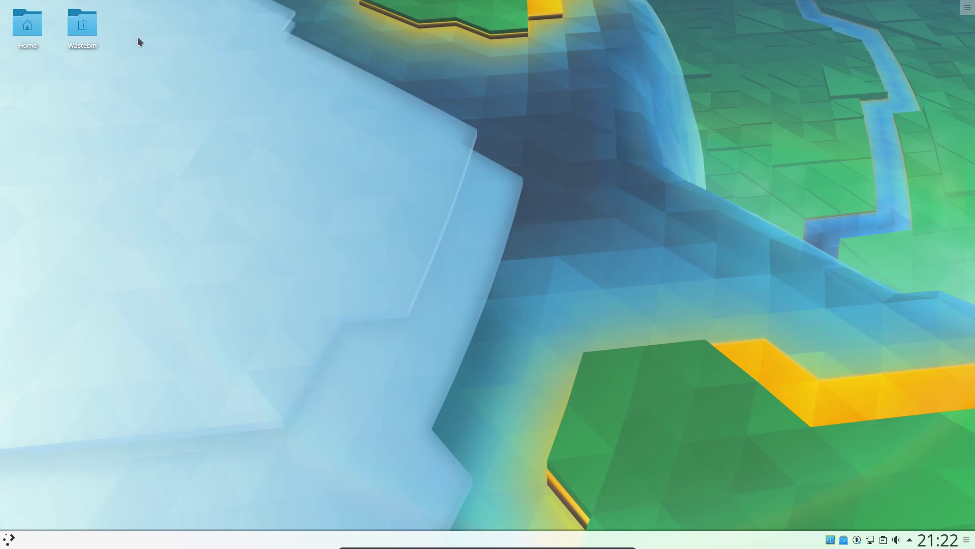
Start LibreOffice Writer from the full-screen Application Dashboard.
key("super")
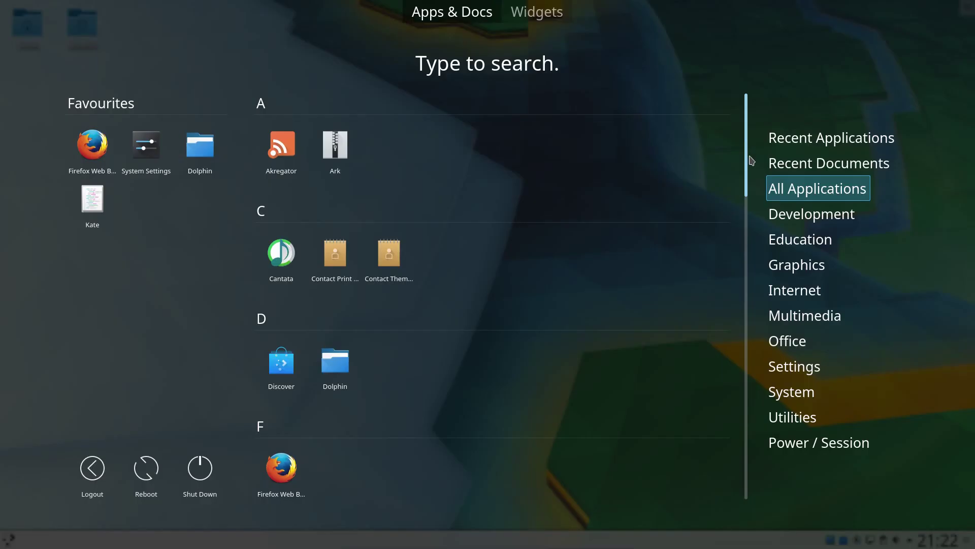
left_click_drag(753, 192, 600, 358)
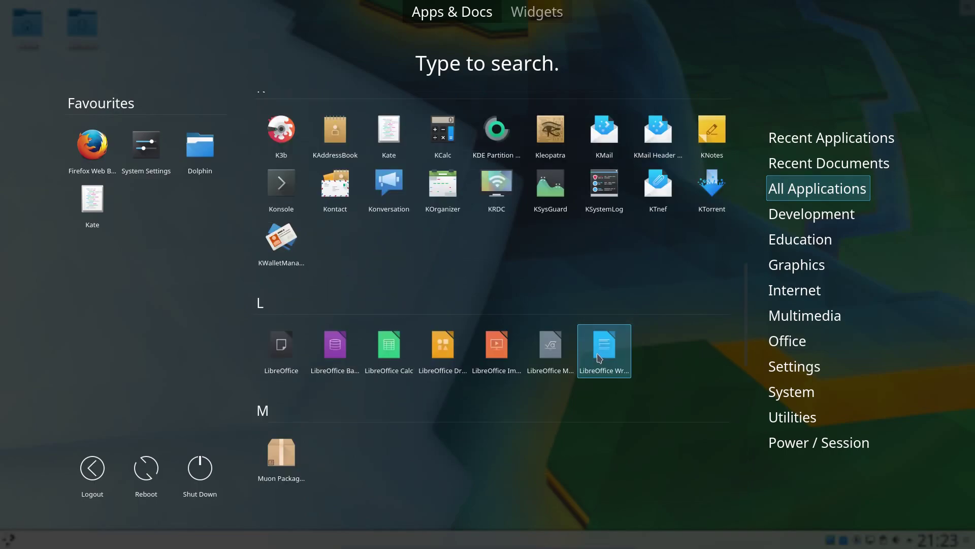
left_click(599, 358)
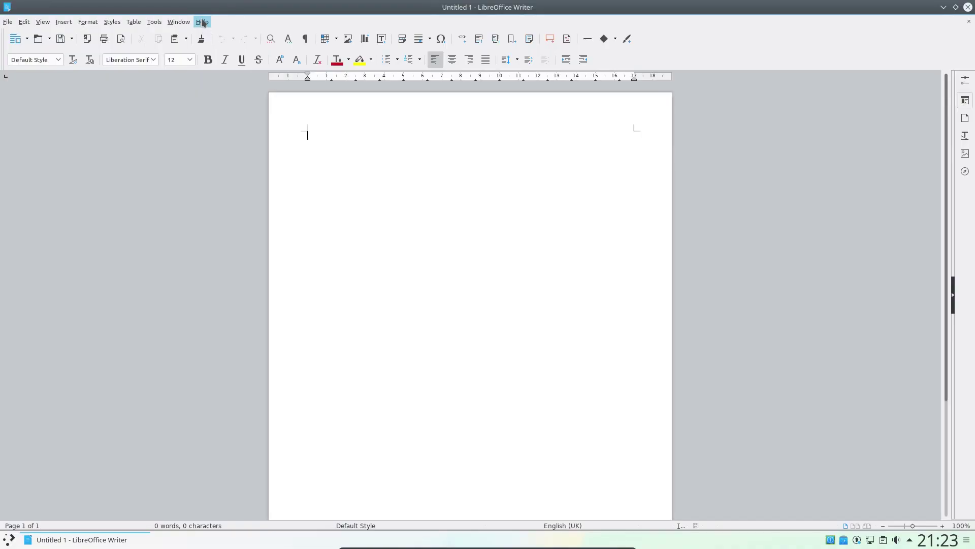
Show the Help > About LibreOffice box, which reports version 5.4.1.2.
left_click(202, 23)
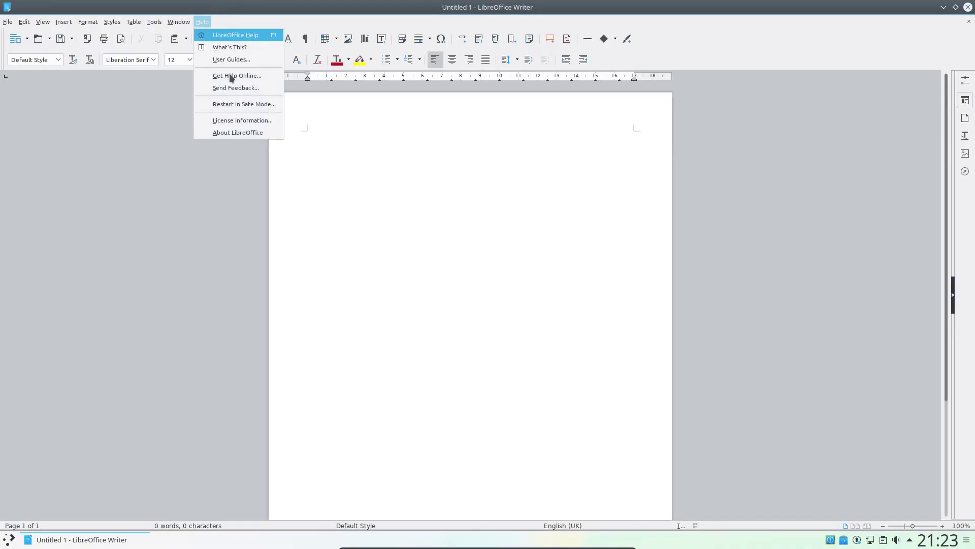
left_click(260, 136)
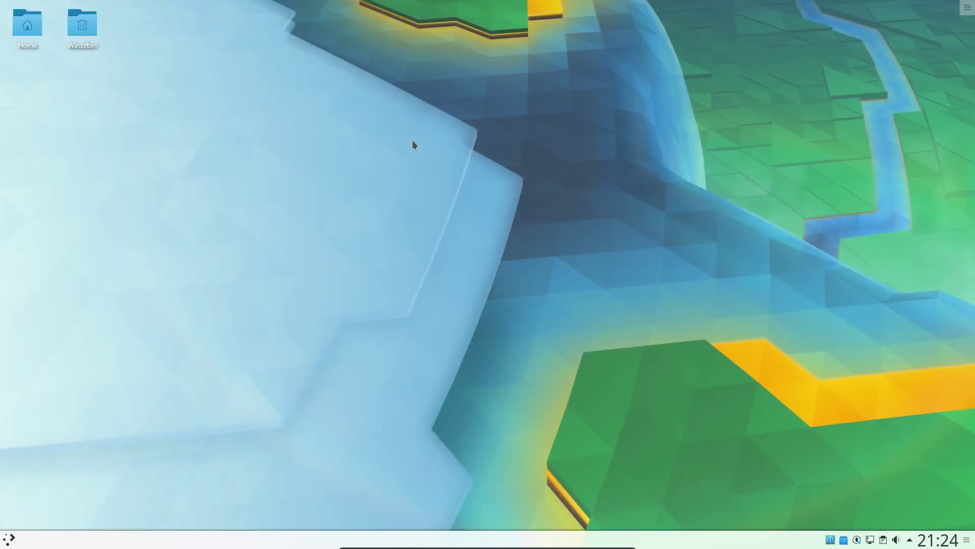
Search 'quake' in KRunner and open the OpenArena 0.8.8-19 page in Discover.
key("alt+space")
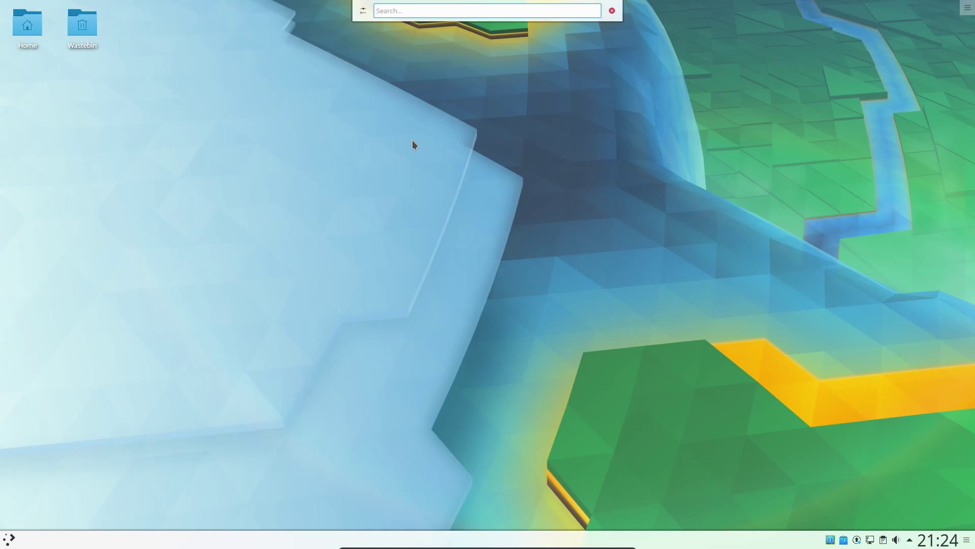
type("quake")
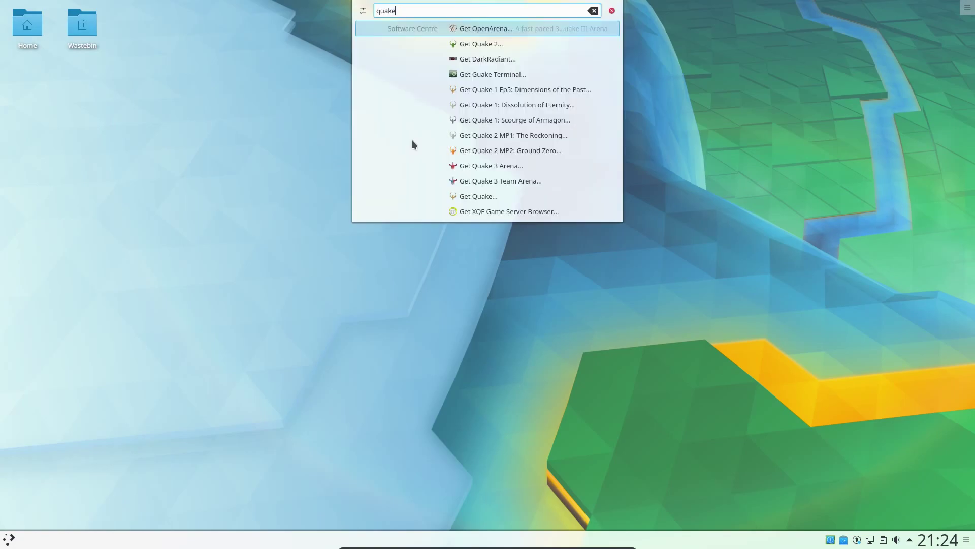
left_click(491, 29)
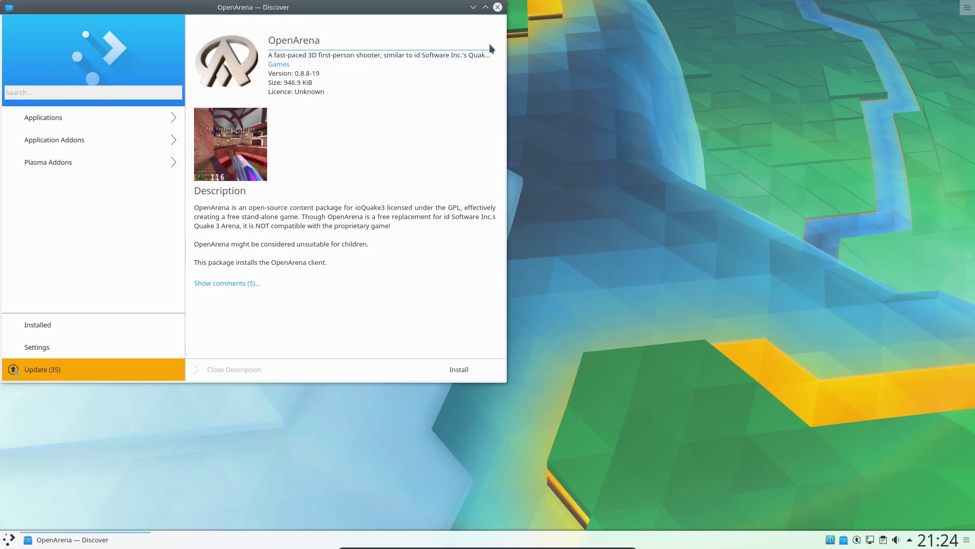
Close Discover, make the analogue output the default playback device, and lock the screen.
left_click(498, 8)
left_click(896, 540)
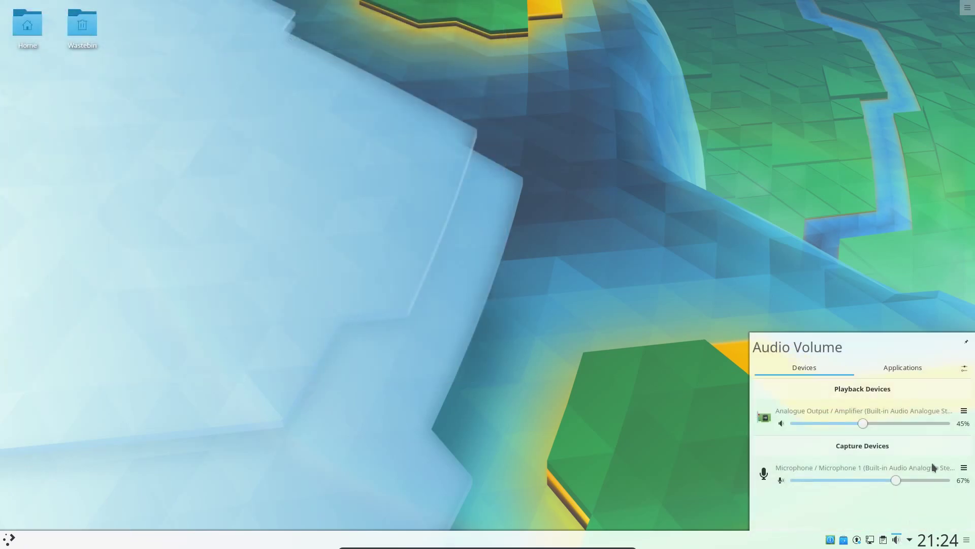
left_click(964, 412)
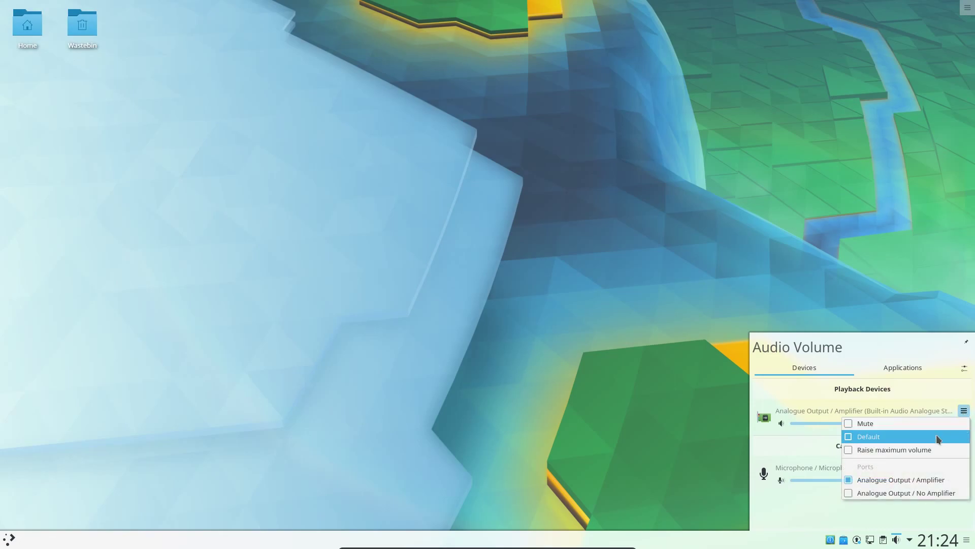
left_click(937, 436)
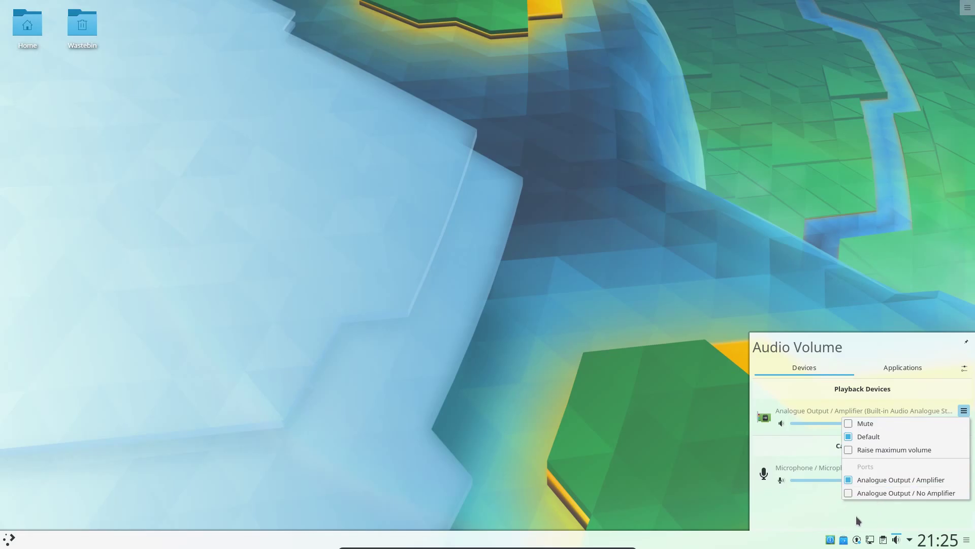
key("ctrl+alt+l")
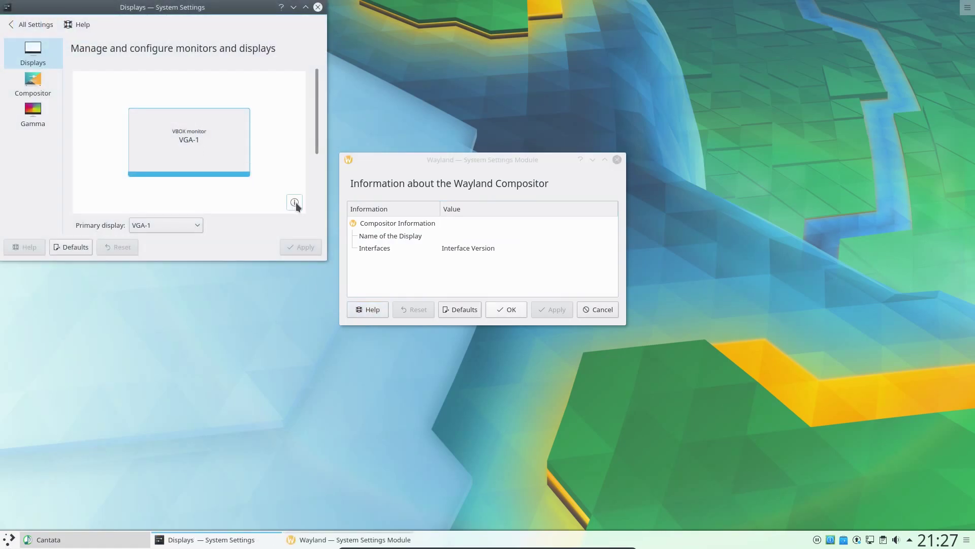
Review the Scale Display options, then cancel out of Displays and the Wayland compositor window.
left_click_drag(318, 133, 323, 214)
left_click(224, 221)
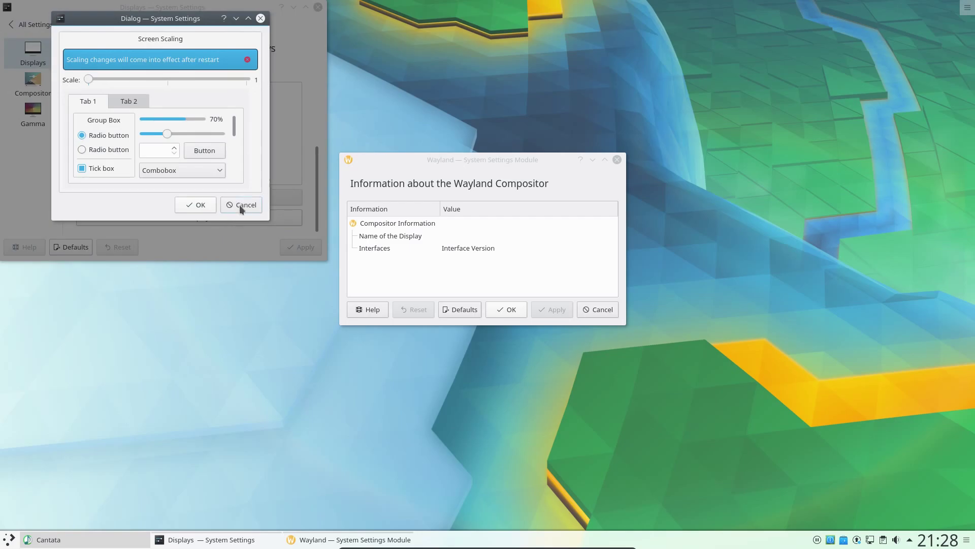
left_click(240, 205)
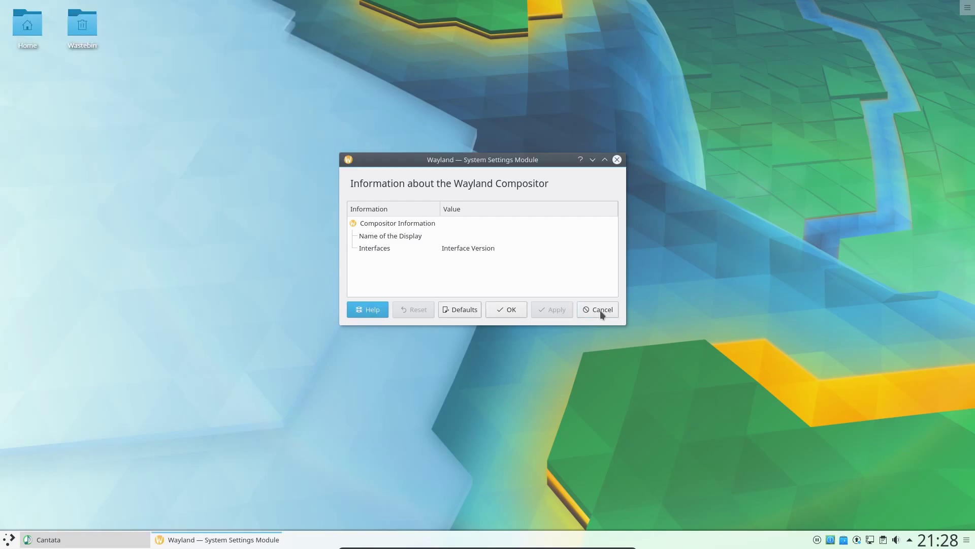
left_click(600, 310)
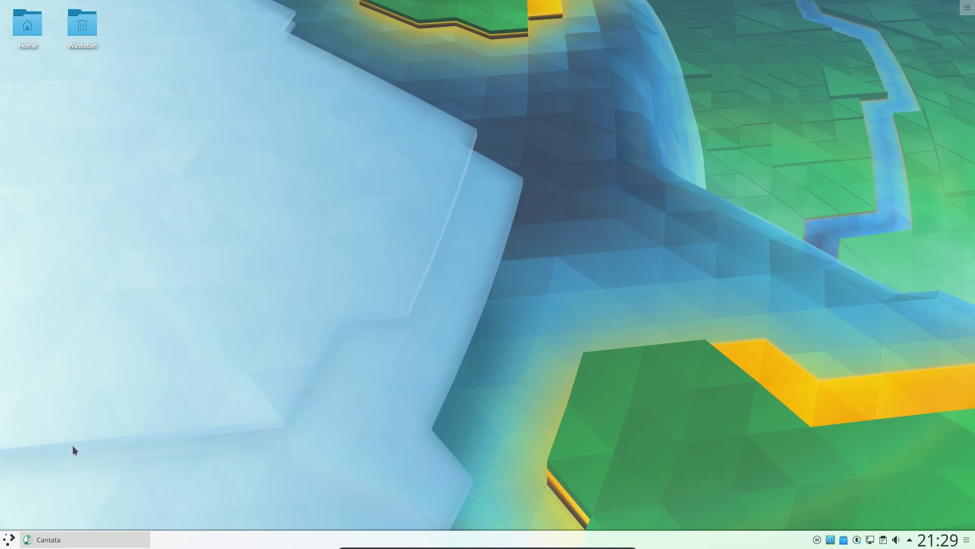
Open the Application Dashboard and browse its categories down to Utilities.
left_click(9, 540)
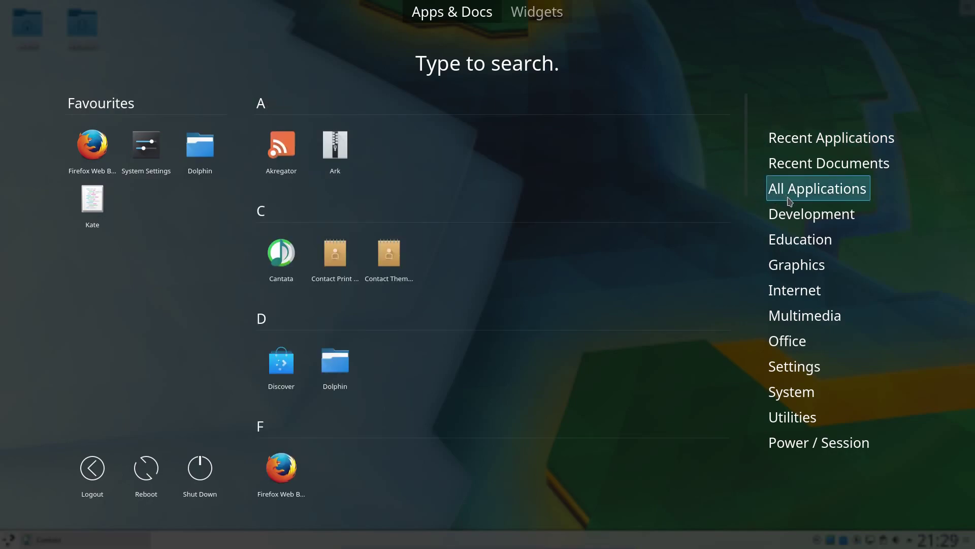
mouse_move(795, 227)
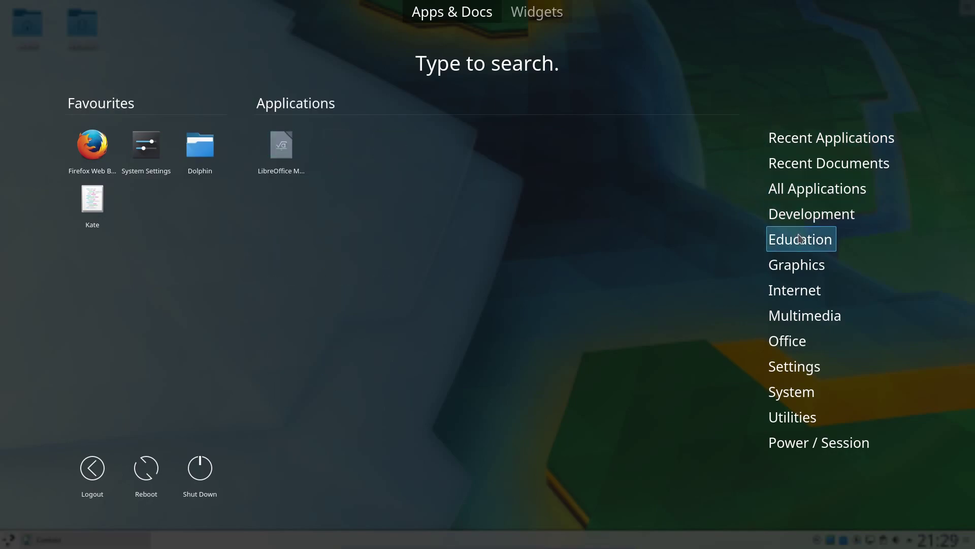
mouse_move(800, 262)
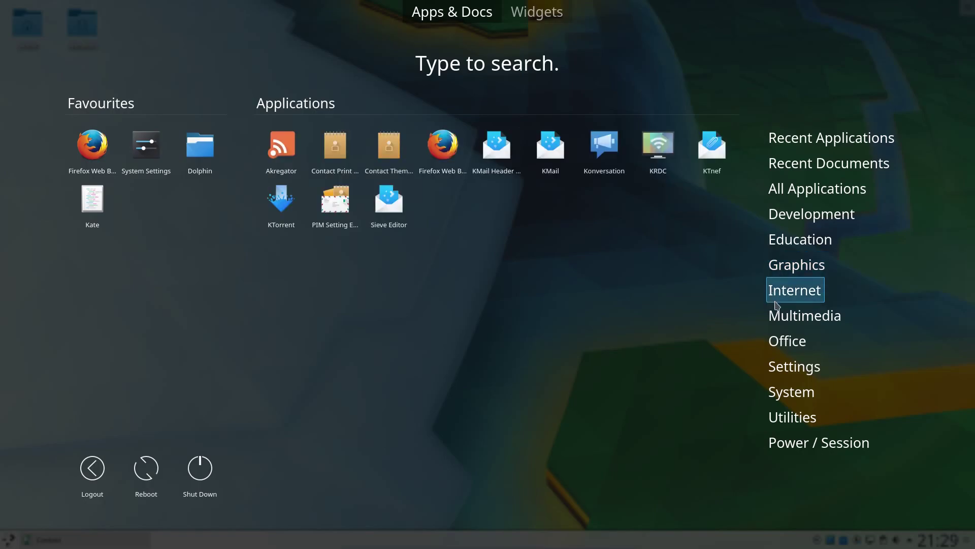
mouse_move(785, 344)
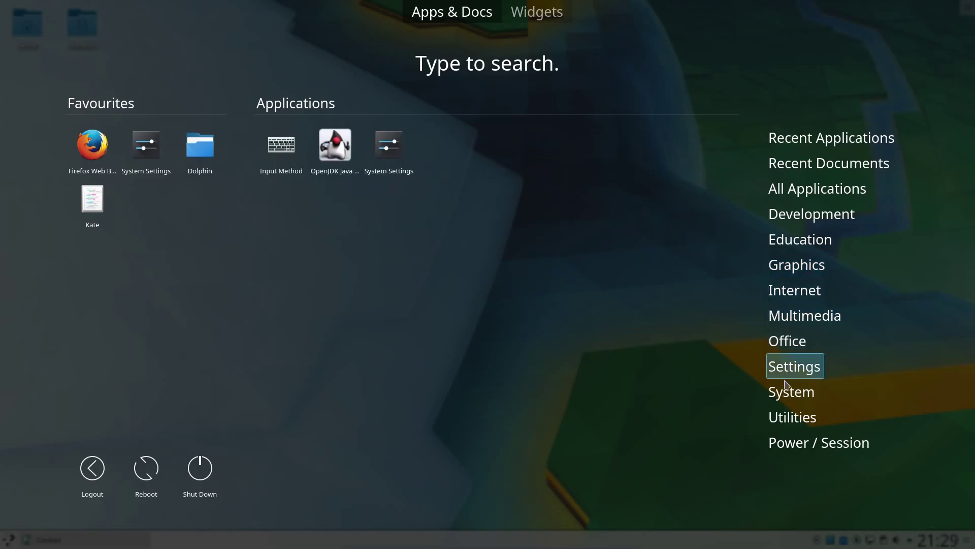
mouse_move(787, 388)
mouse_move(787, 406)
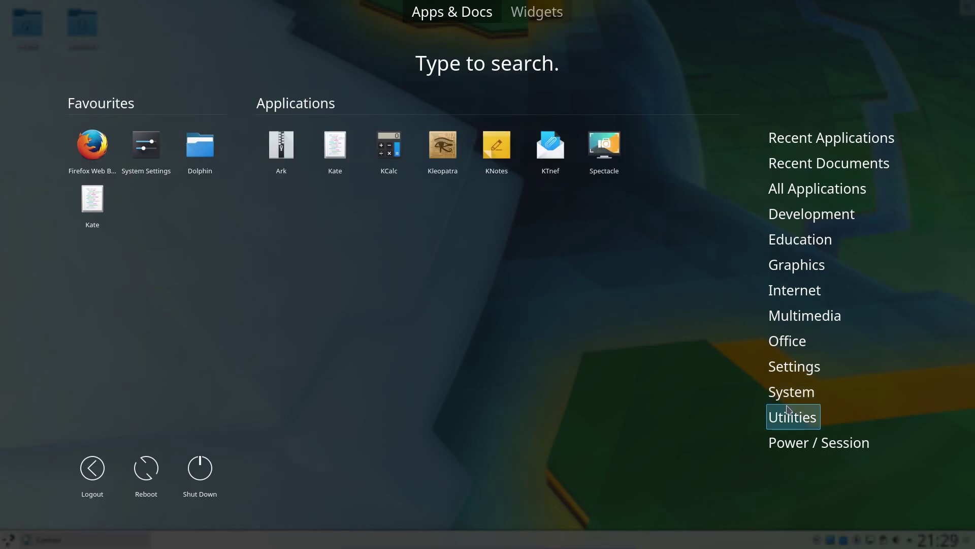
Launch System Monitor with Ctrl+Esc to view the Process Table.
key("ctrl+Escape")
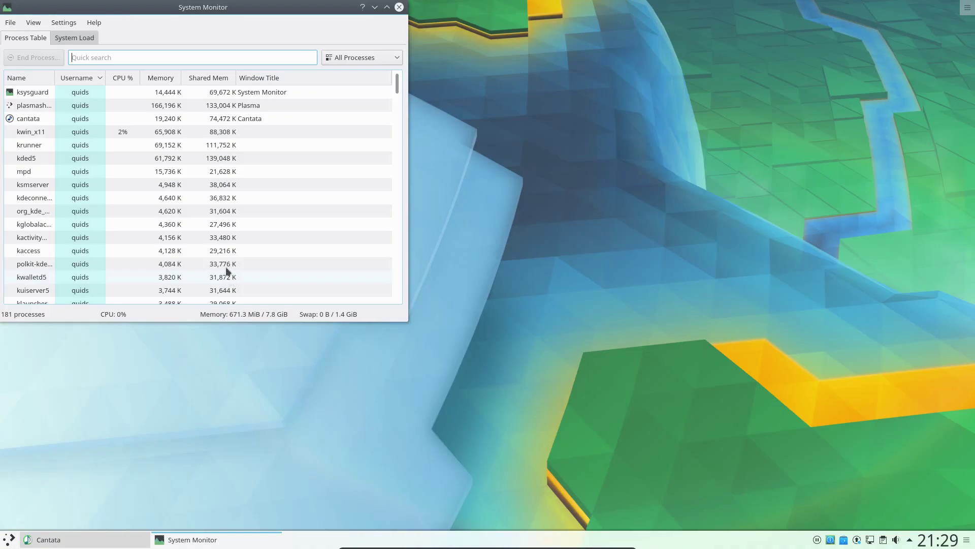